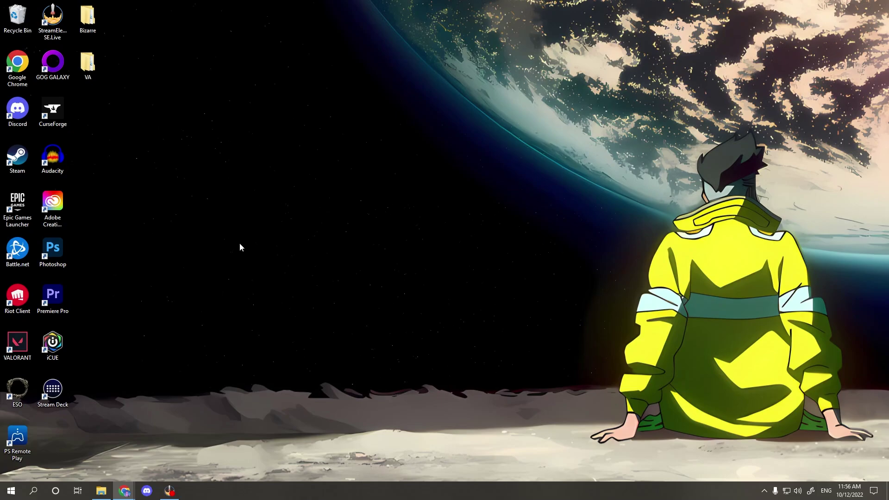
Launch Audacity and set the project rate to 48000 Hz.
double_click(52, 157)
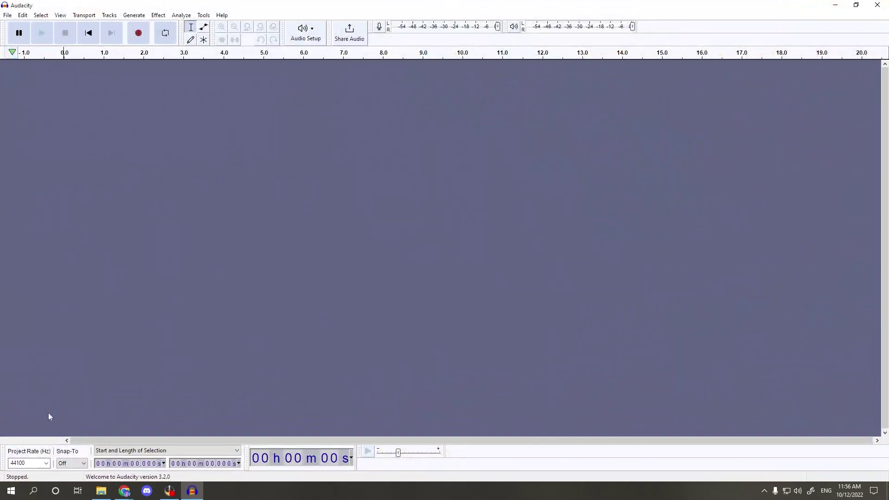
left_click(46, 463)
scroll(28, 417, "down", 1)
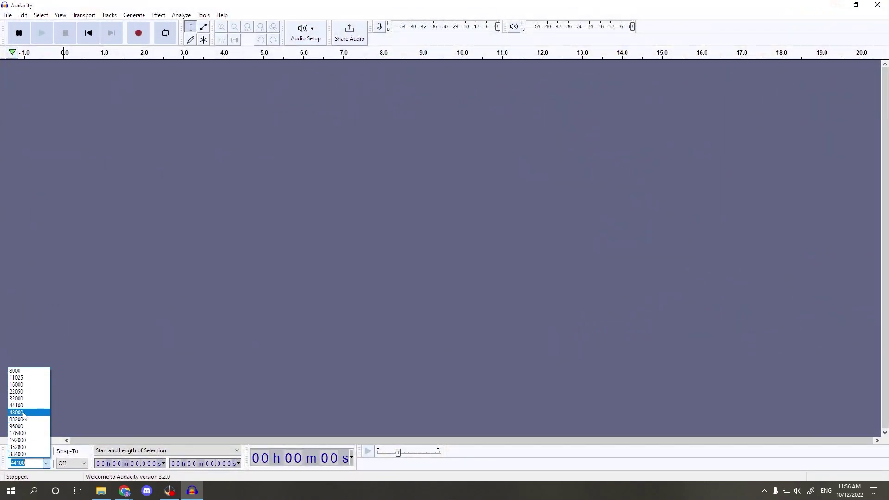
left_click(25, 416)
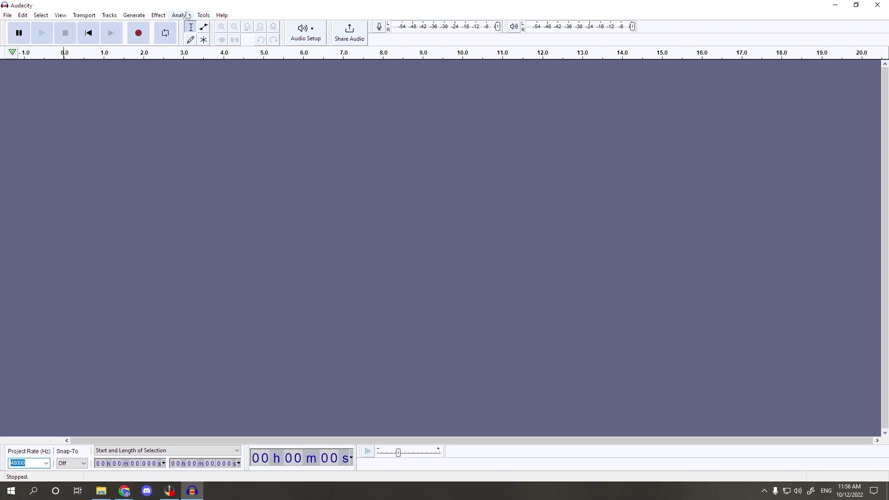
Add a new stereo track to the project.
left_click(110, 15)
left_click(111, 15)
left_click(111, 15)
mouse_move(117, 26)
left_click(227, 35)
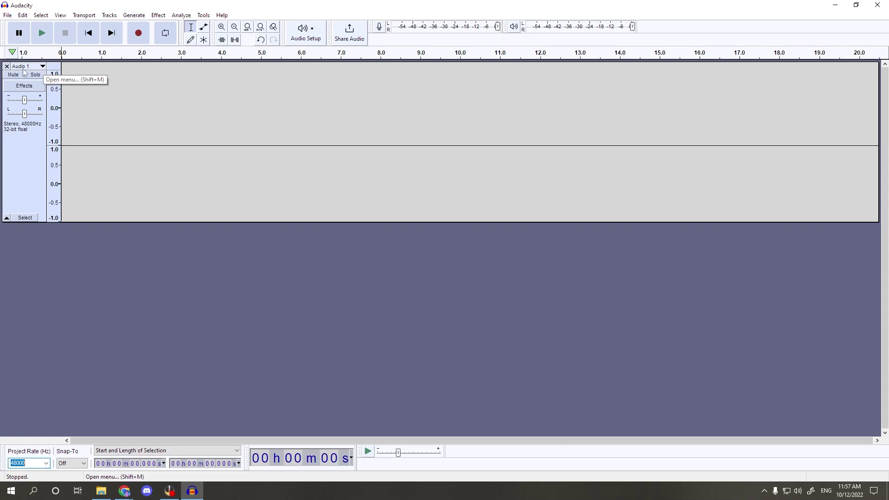
Set the Audio 1 track to 32-bit float format and a 48000 Hz rate.
left_click(42, 66)
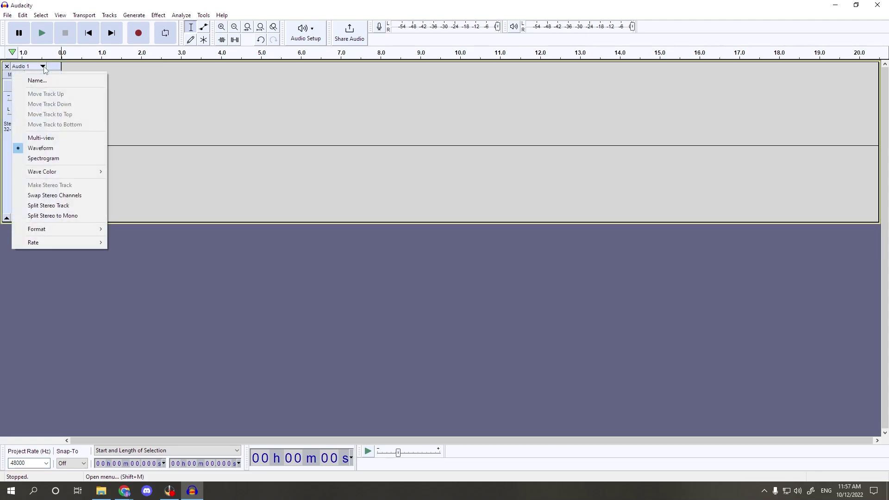
mouse_move(47, 230)
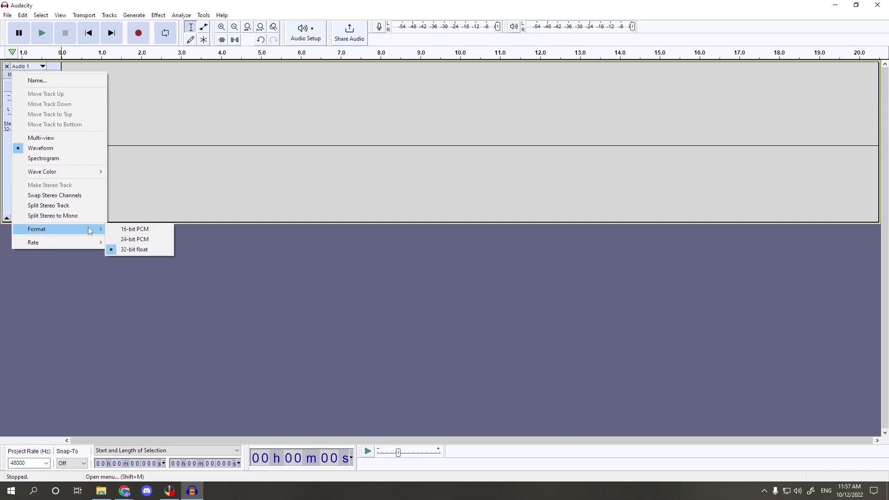
left_click(145, 250)
left_click(43, 66)
mouse_move(54, 244)
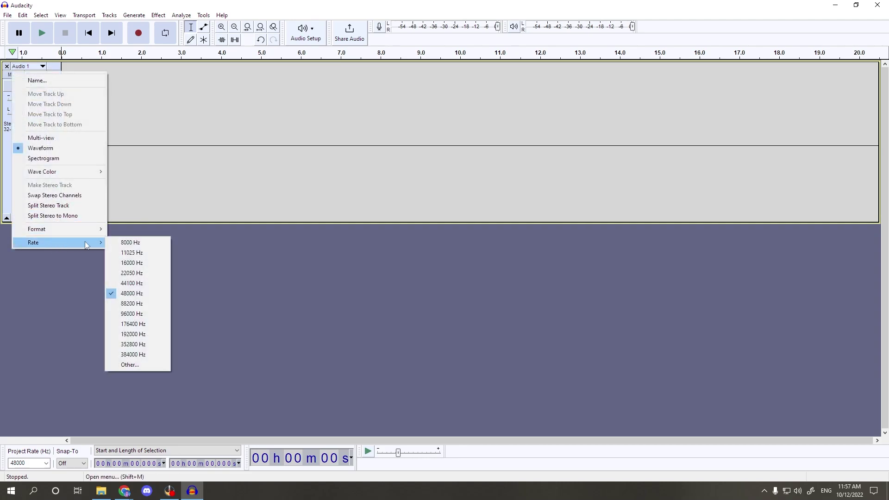
left_click(147, 291)
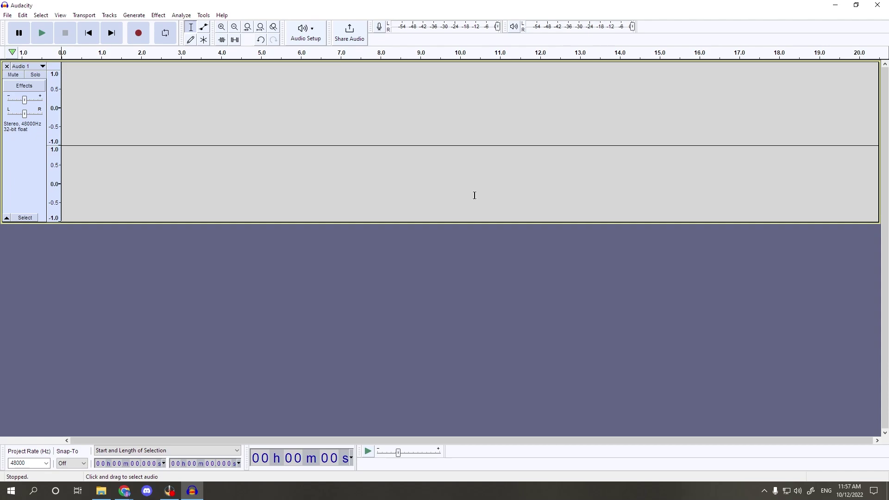
Record about 9 seconds of voice onto Audio 1, then play it back.
left_click(146, 34)
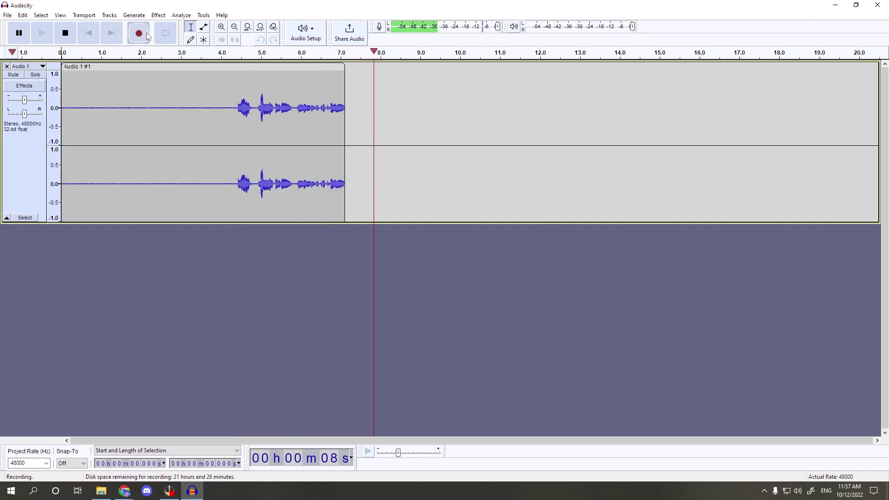
key("space")
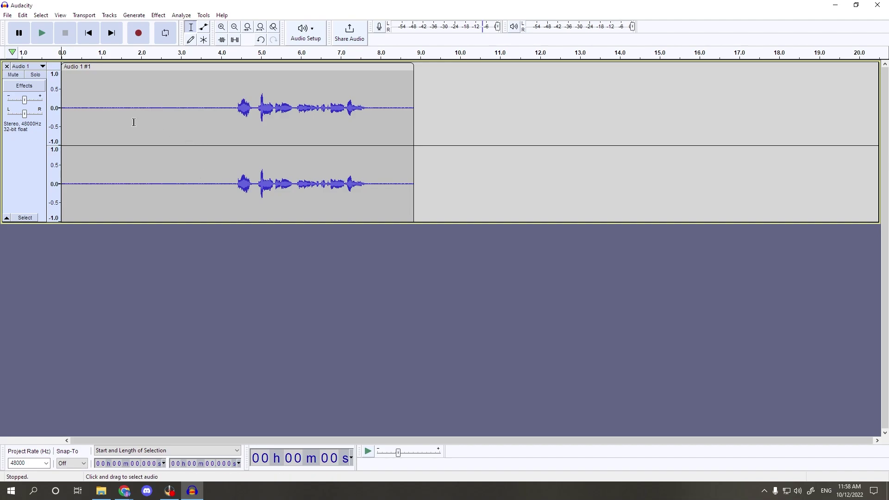
key("space")
Try a selection of the quiet 1.2–3.9 s stretch, then select the entire recorded clip.
left_click_drag(110, 112, 218, 117)
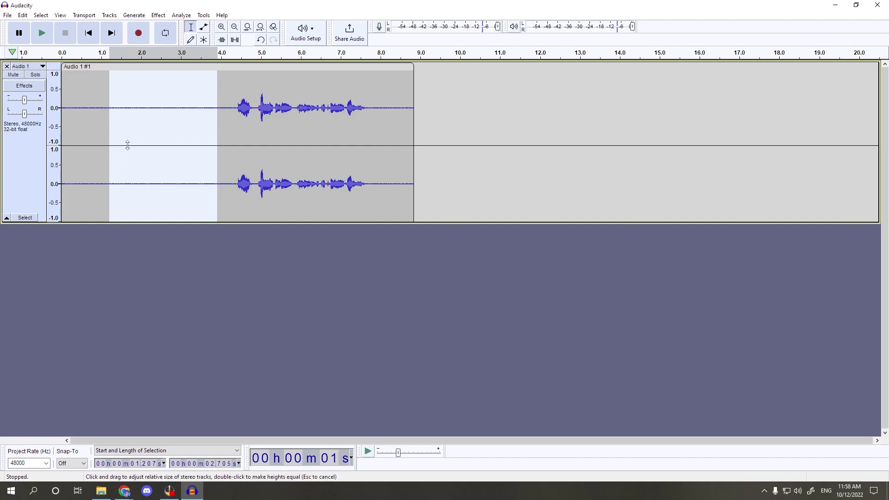
left_click_drag(128, 145, 127, 143)
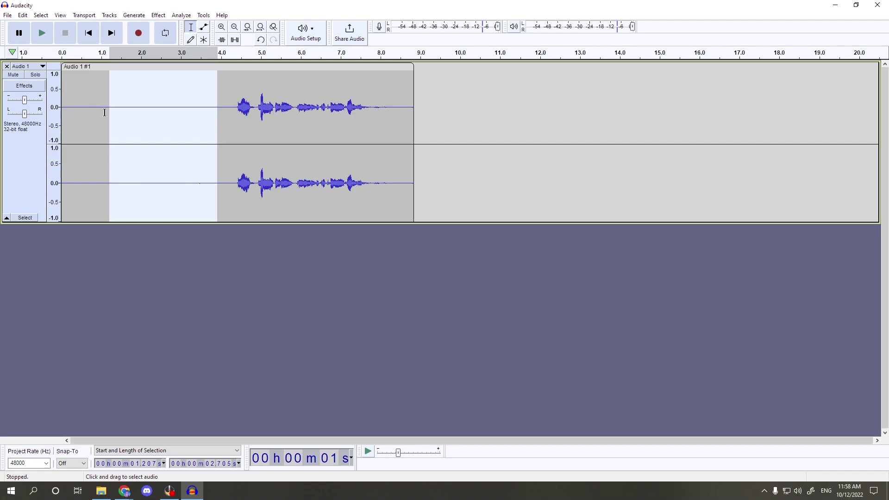
left_click(125, 112)
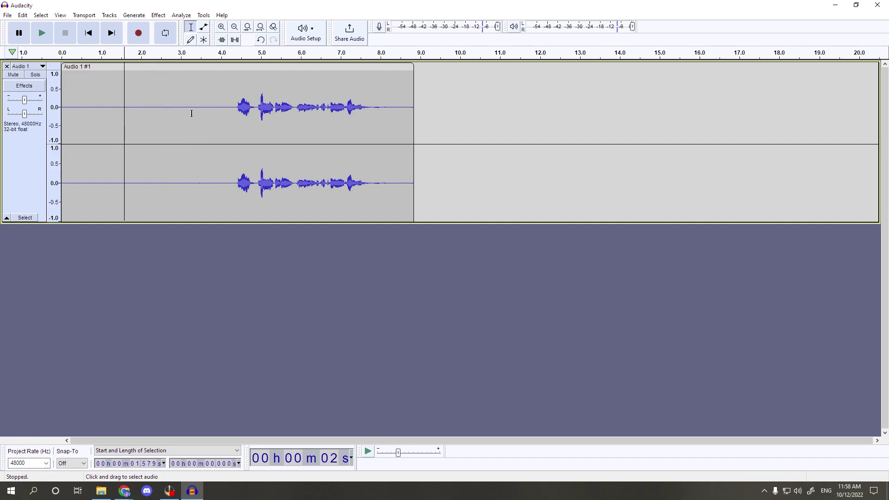
double_click(108, 115)
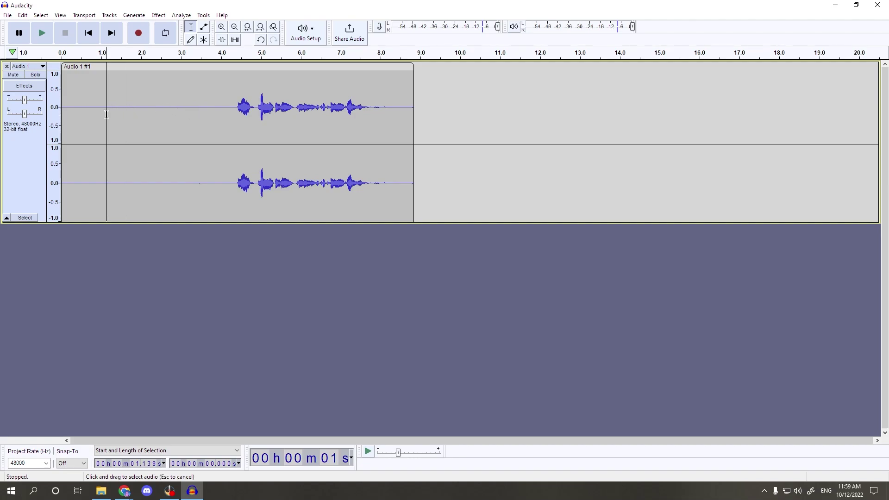
left_click(160, 120)
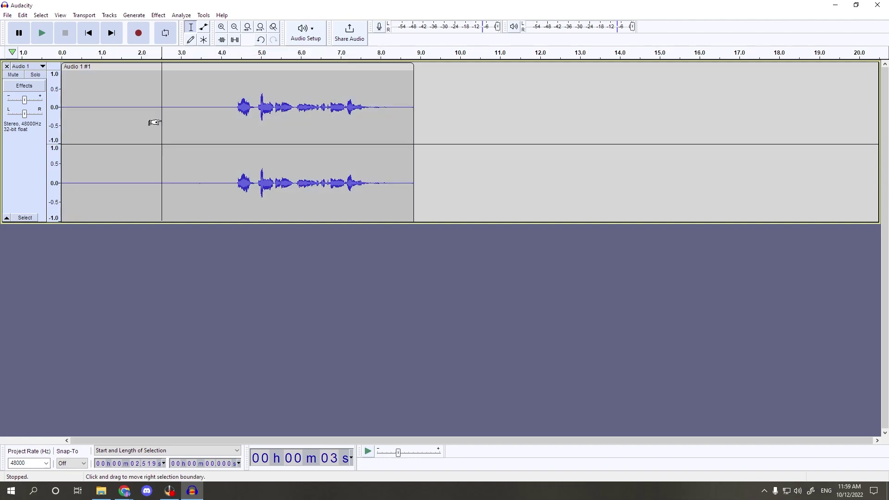
double_click(185, 121)
left_click(142, 132)
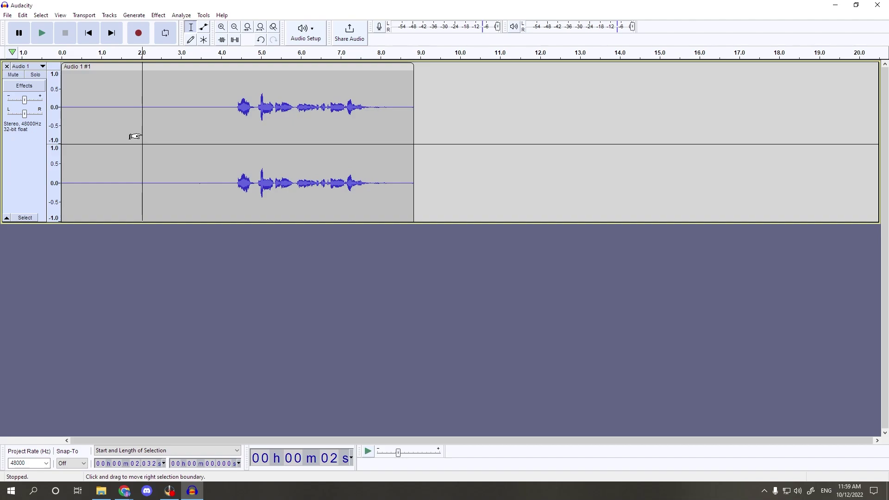
double_click(143, 134)
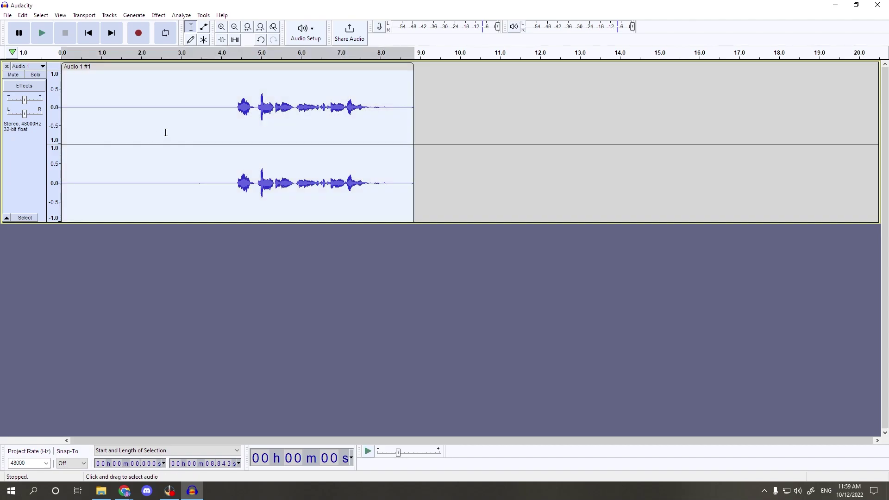
Normalize the clip to a -1.0 dB peak with DC offset removed.
left_click(159, 15)
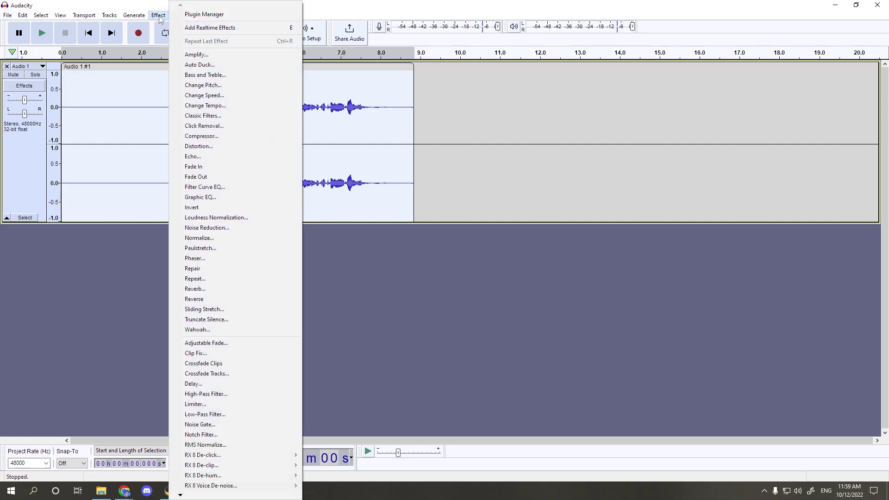
left_click(221, 240)
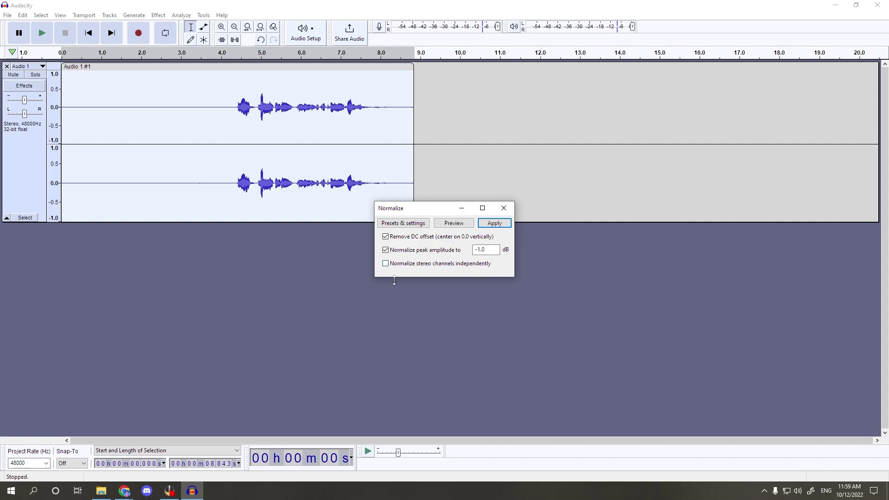
left_click(492, 222)
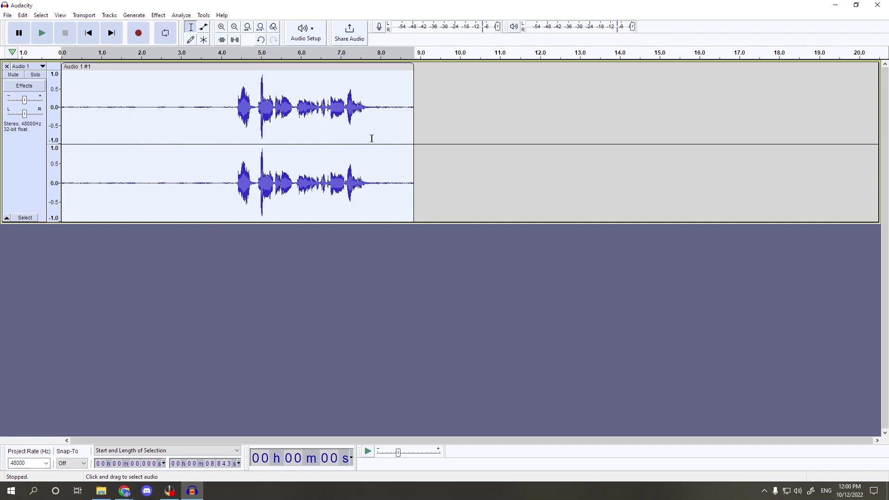
Compress the clip: -18 dB threshold, -40 dB noise floor, 2.5:1 ratio, make-up gain on.
left_click(156, 16)
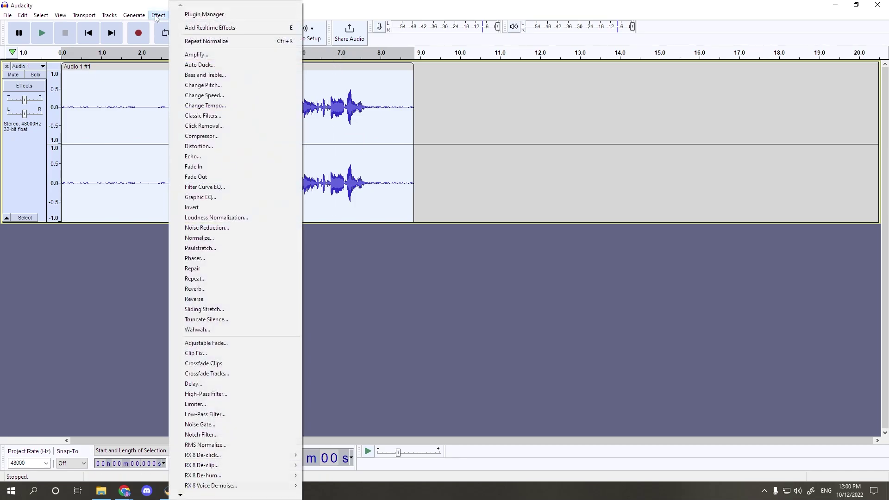
left_click(213, 140)
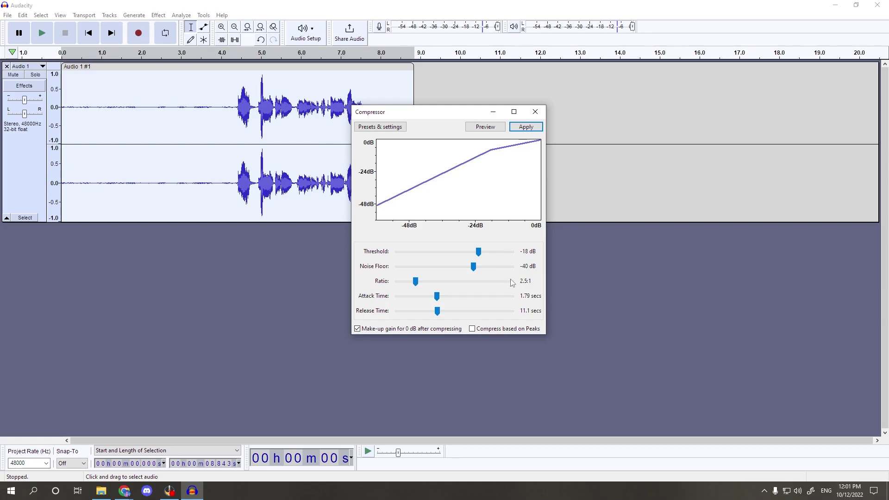
left_click(527, 127)
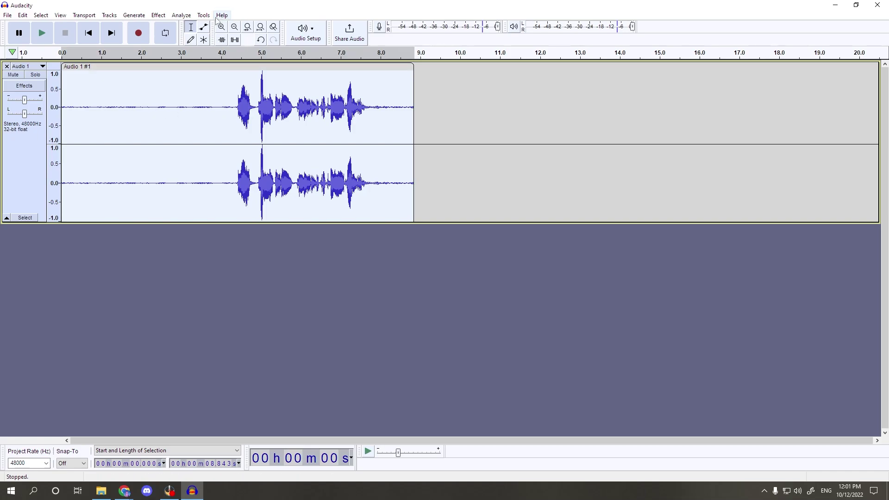
left_click(158, 15)
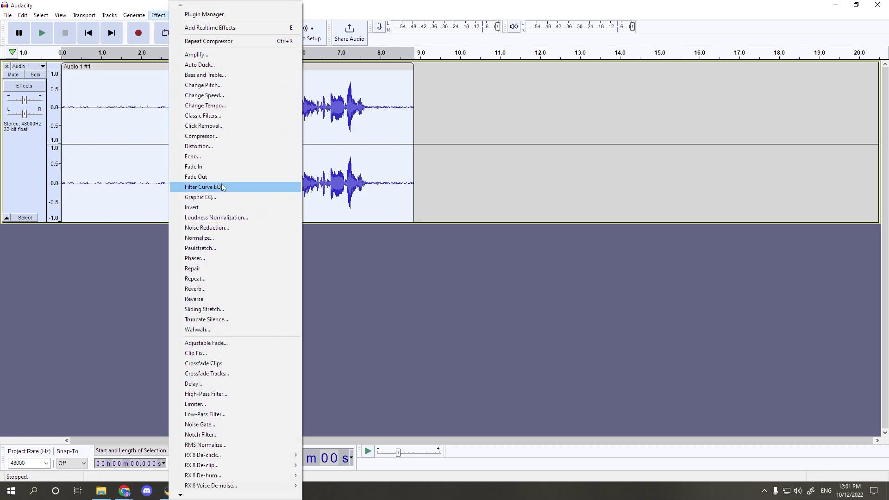
Load the Treble Boost factory preset in Filter Curve EQ (about +9 dB above 4000 Hz) and apply it.
left_click(223, 188)
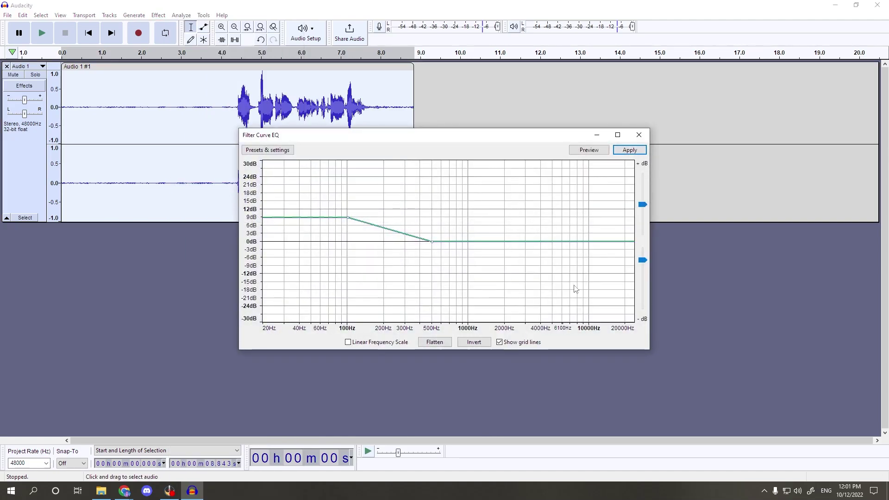
left_click(273, 151)
mouse_move(292, 198)
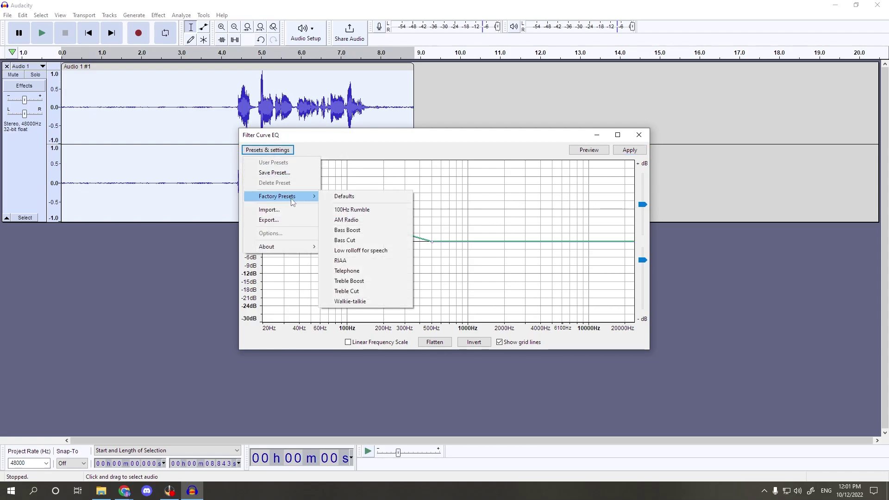
left_click(358, 283)
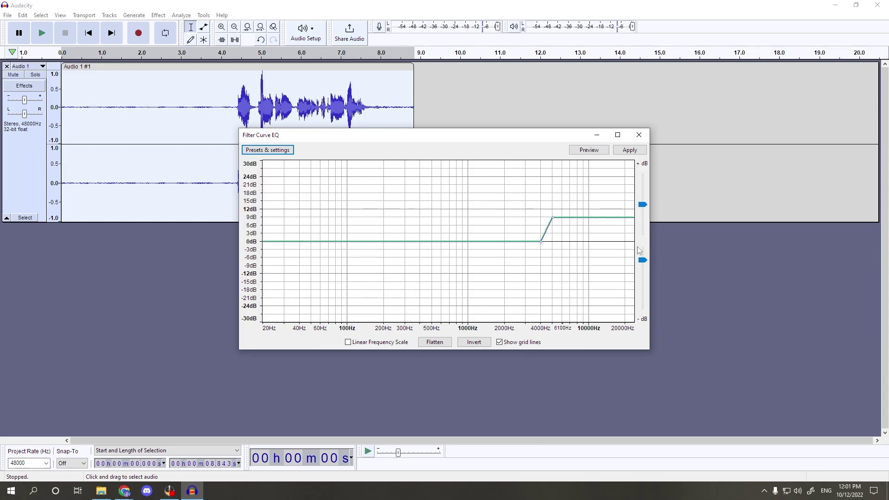
left_click(630, 150)
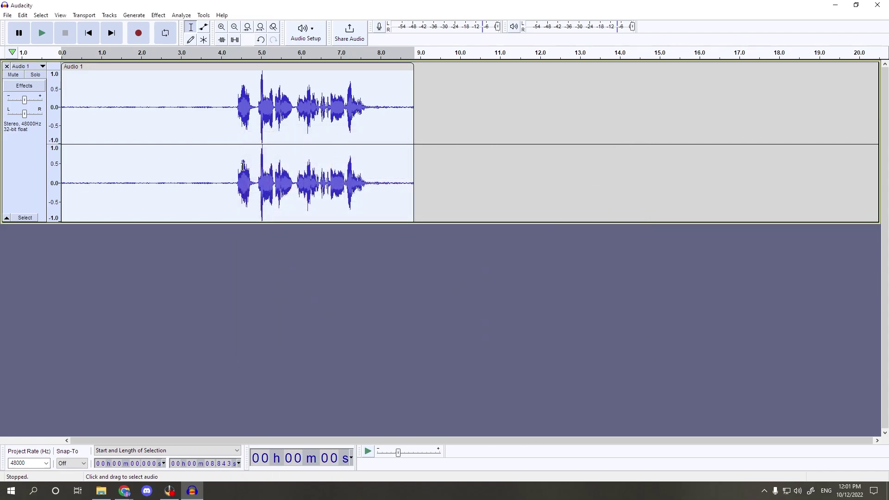
Apply Filter Curve EQ's Bass Boost factory preset, about +9 dB below 100 Hz.
left_click(157, 15)
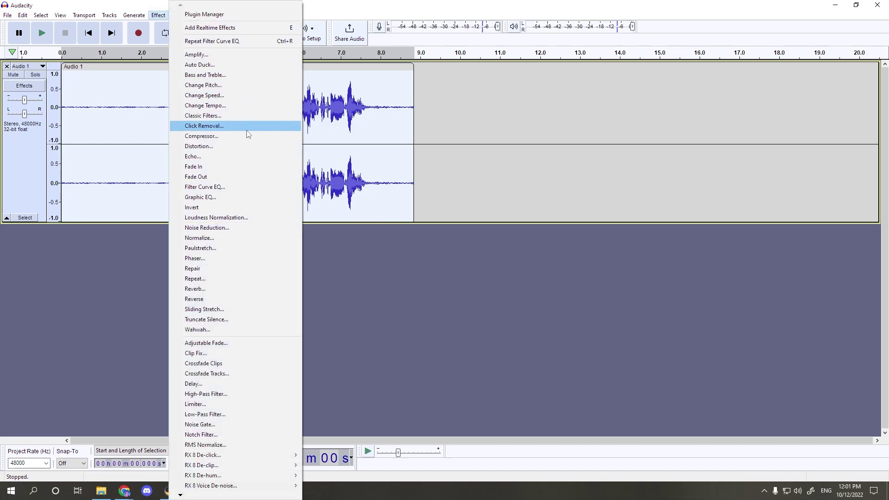
left_click(243, 188)
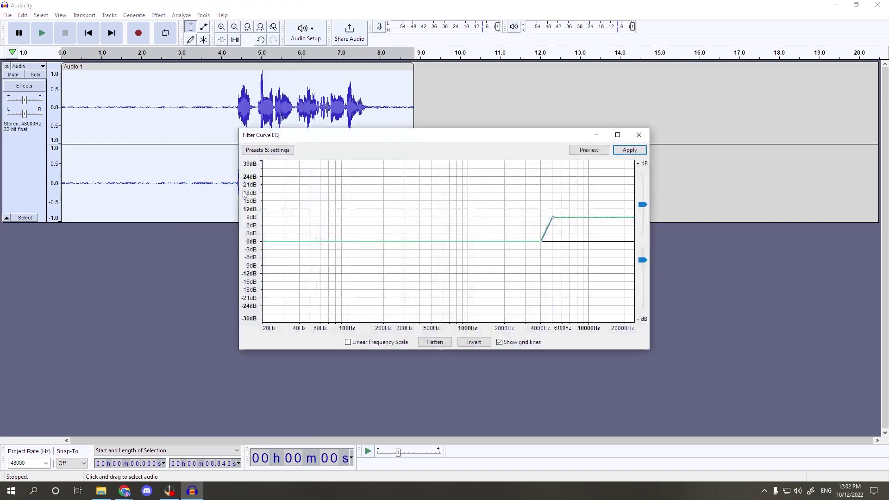
left_click(275, 151)
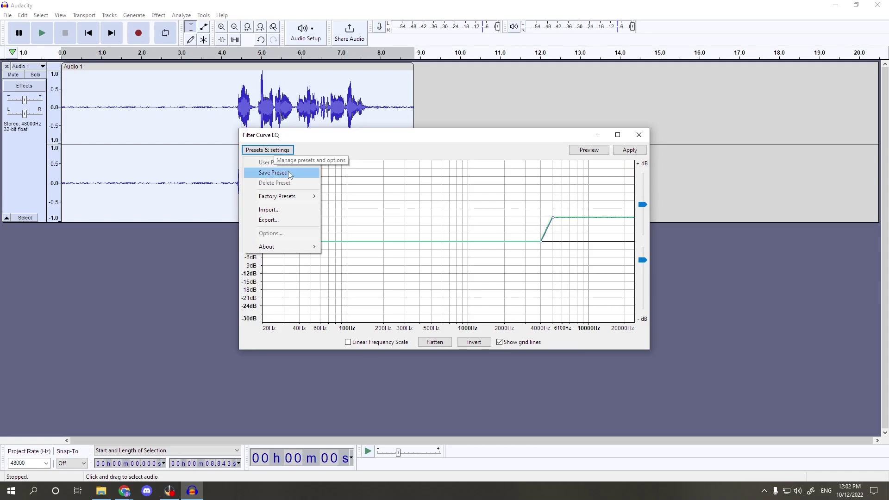
mouse_move(302, 197)
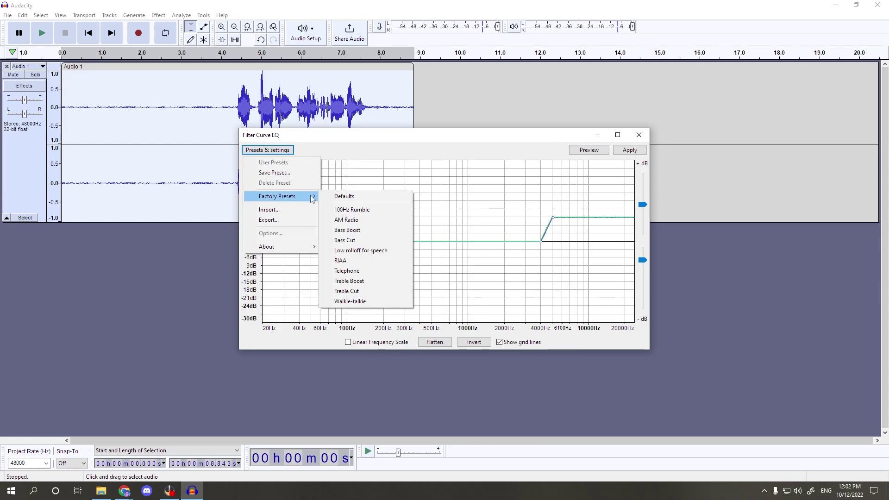
left_click(363, 230)
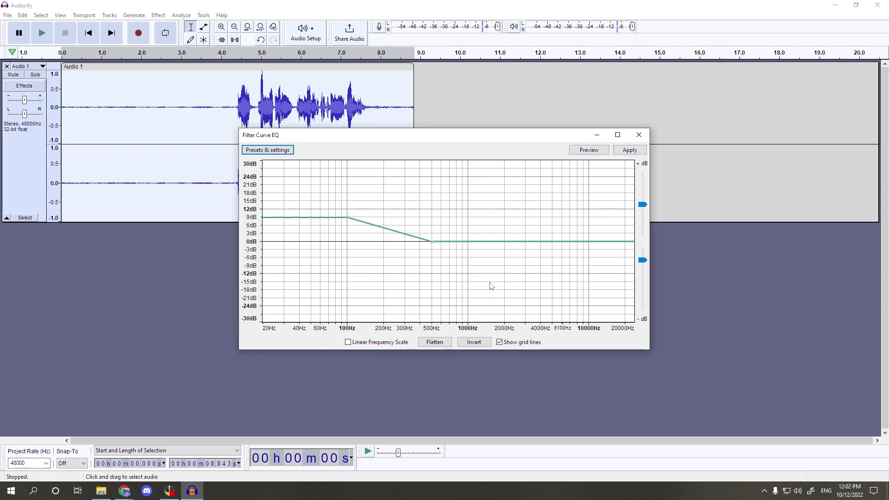
left_click(630, 150)
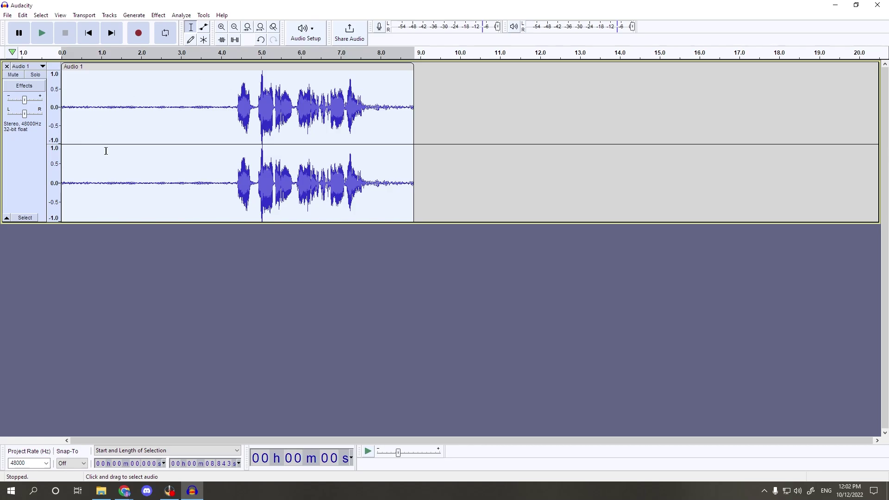
Normalize the clip again to a -1.0 dB peak with DC offset removed.
left_click(160, 16)
left_click(228, 238)
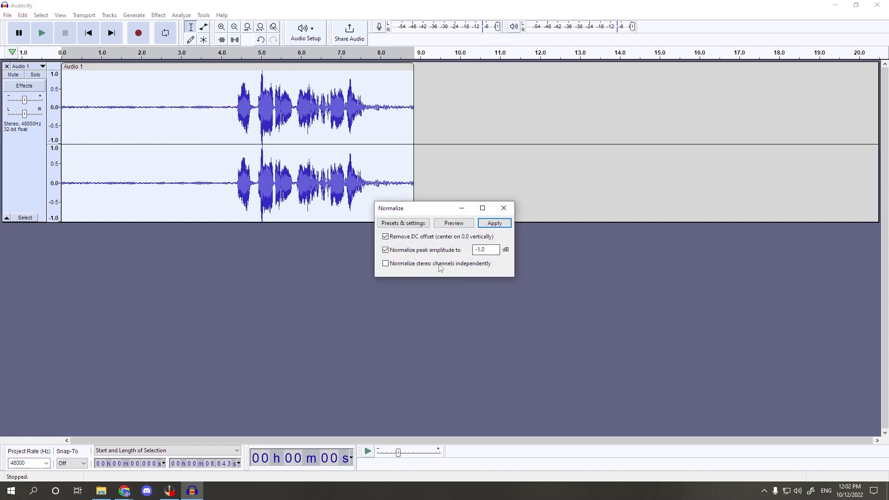
left_click(495, 223)
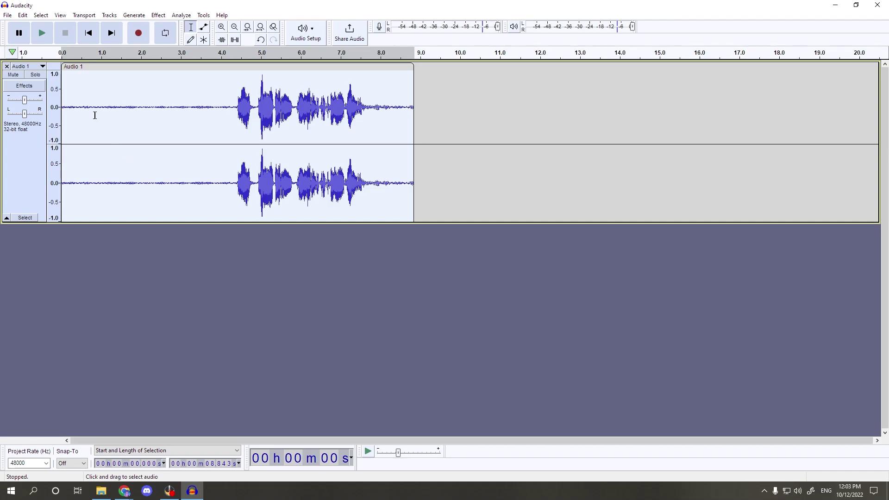
left_click_drag(72, 110, 193, 122)
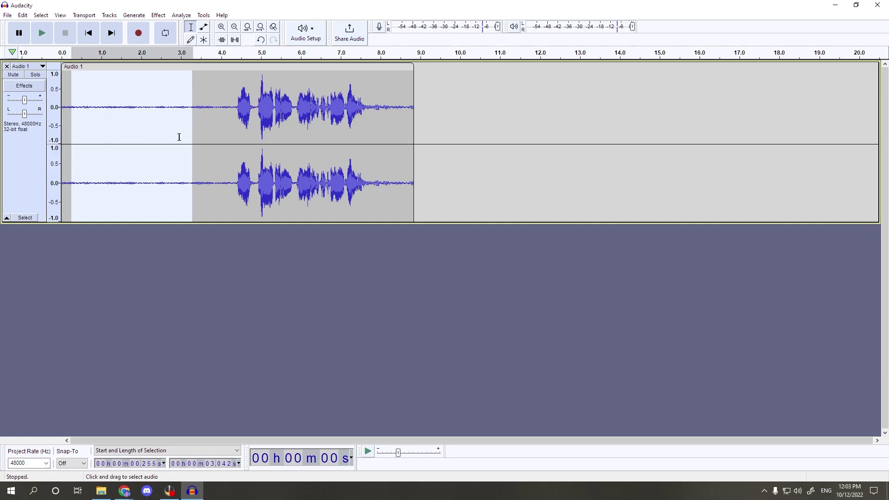
Preview the selected quiet lead-in and capture it as the Noise Reduction noise profile.
key("space")
left_click(158, 16)
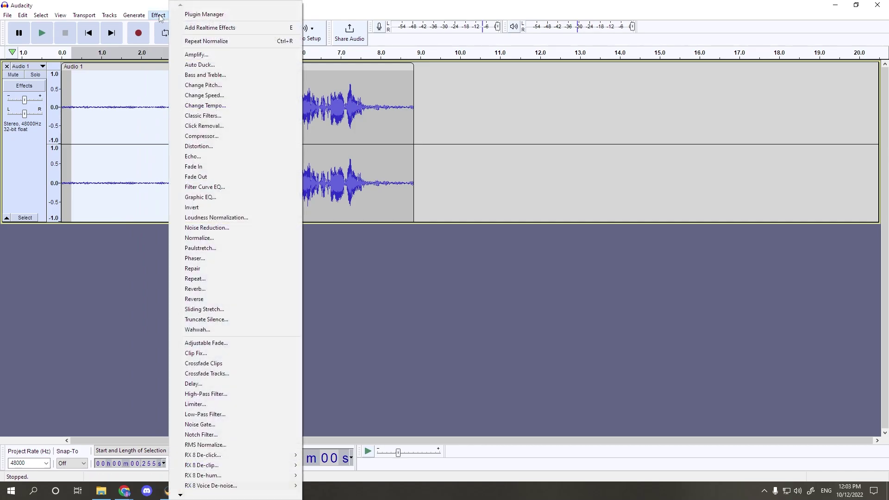
left_click(218, 229)
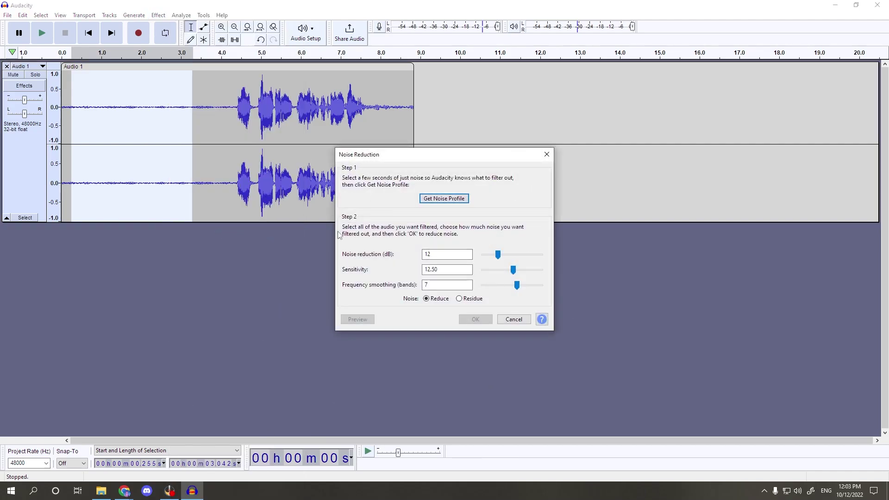
left_click(445, 198)
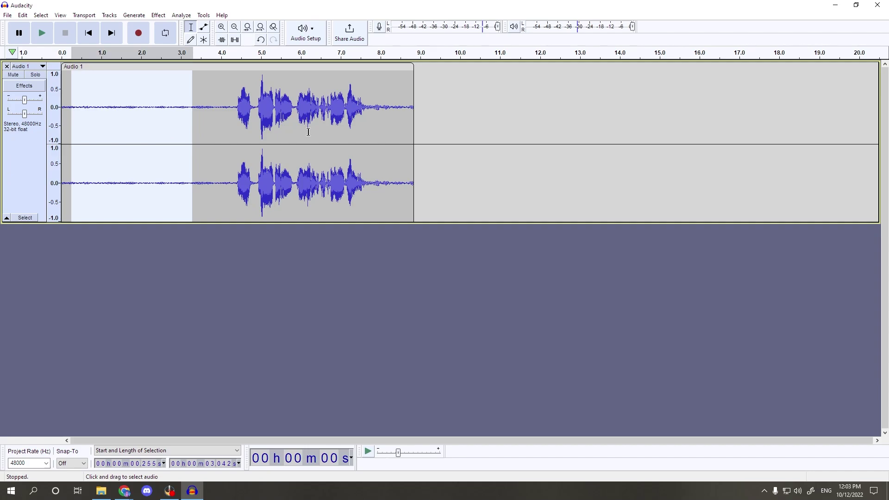
double_click(185, 126)
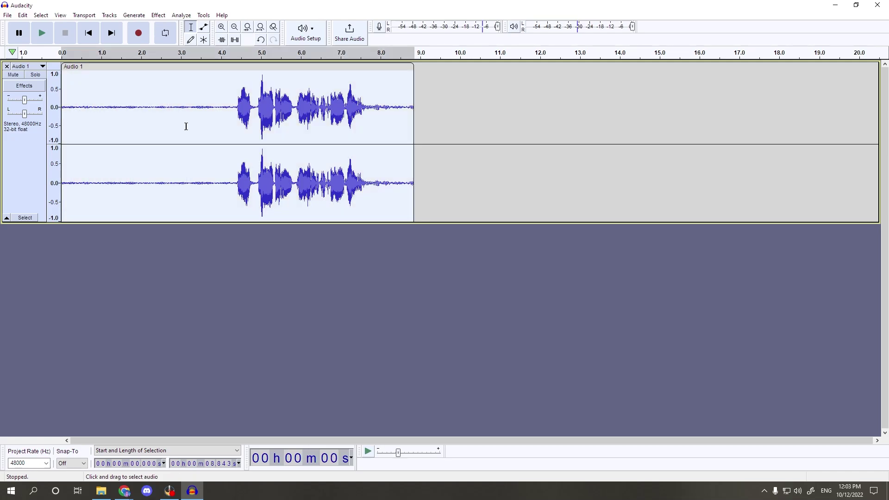
Apply Noise Reduction to the whole clip at 12 dB, sensitivity 12.50, frequency smoothing 7 bands.
left_click(161, 15)
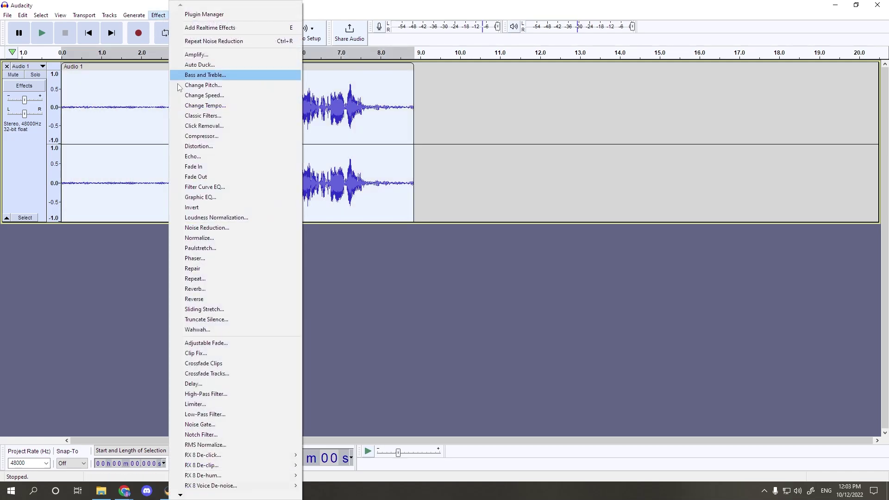
left_click(243, 225)
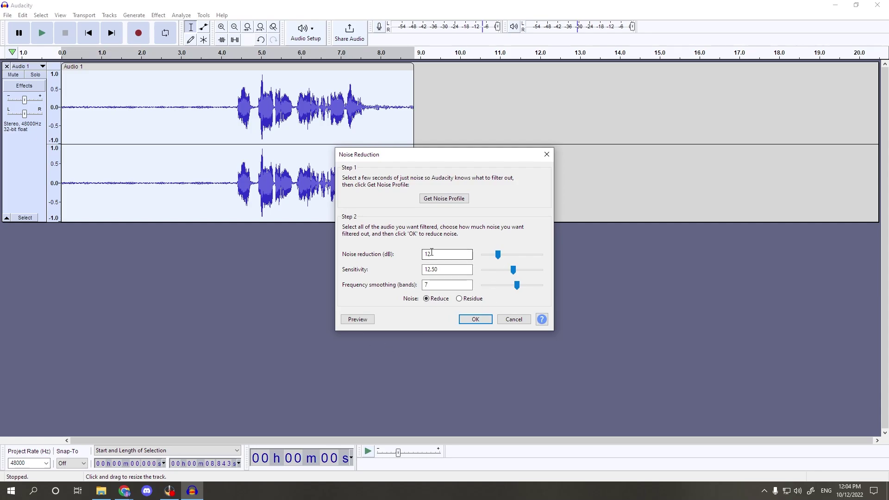
left_click(477, 319)
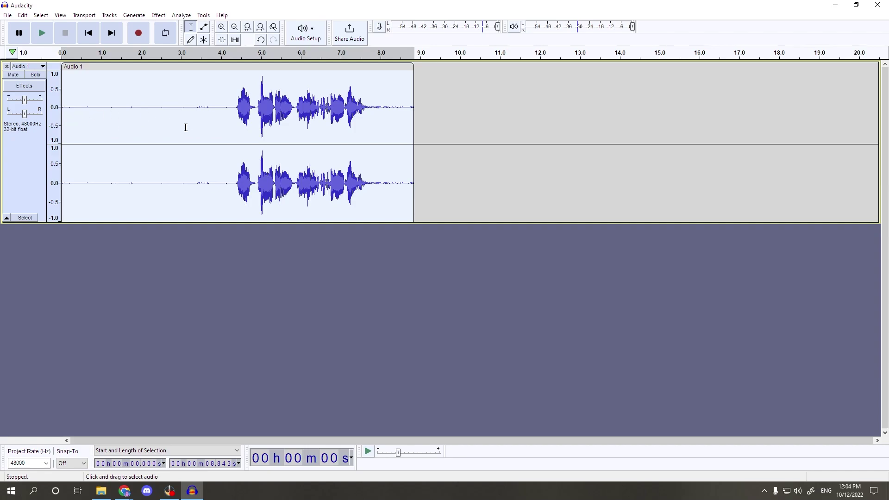
left_click_drag(80, 105, 183, 123)
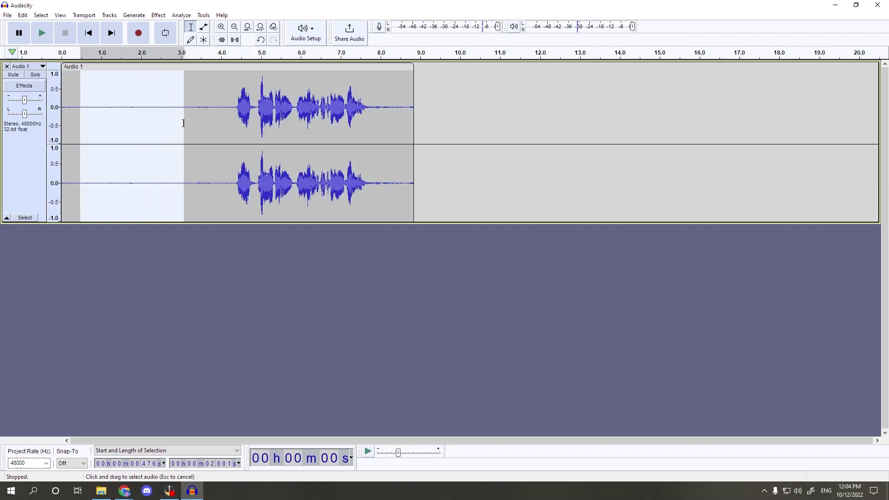
key("space")
left_click(118, 139)
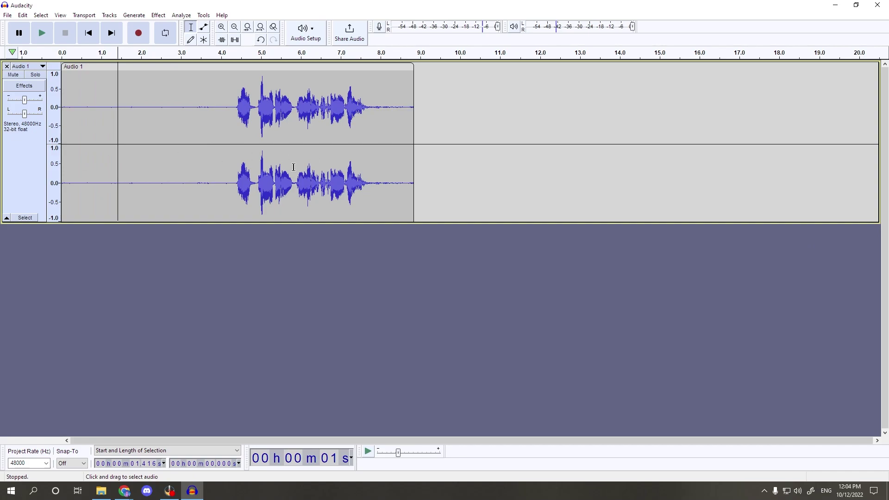
key("space")
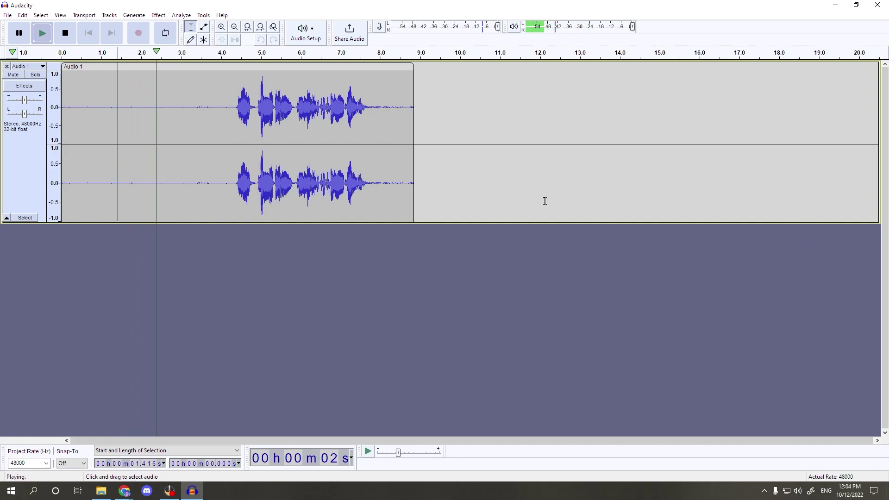